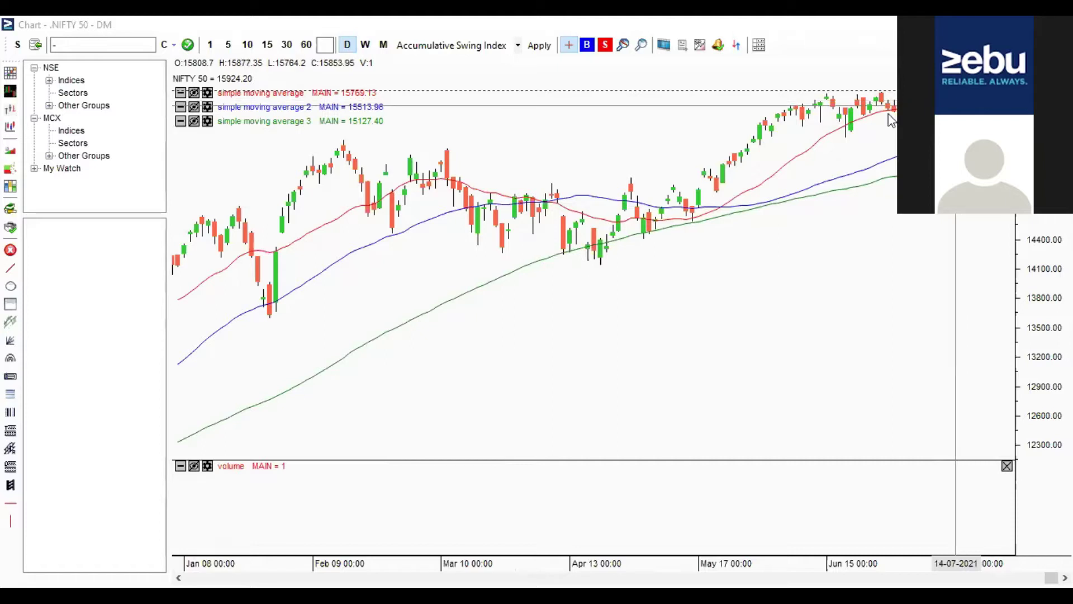
# Step: Load the RELIANCE chart and examine its latest daily candle against the moving averages
pyautogui.click(79, 44)
pyautogui.write('reli')
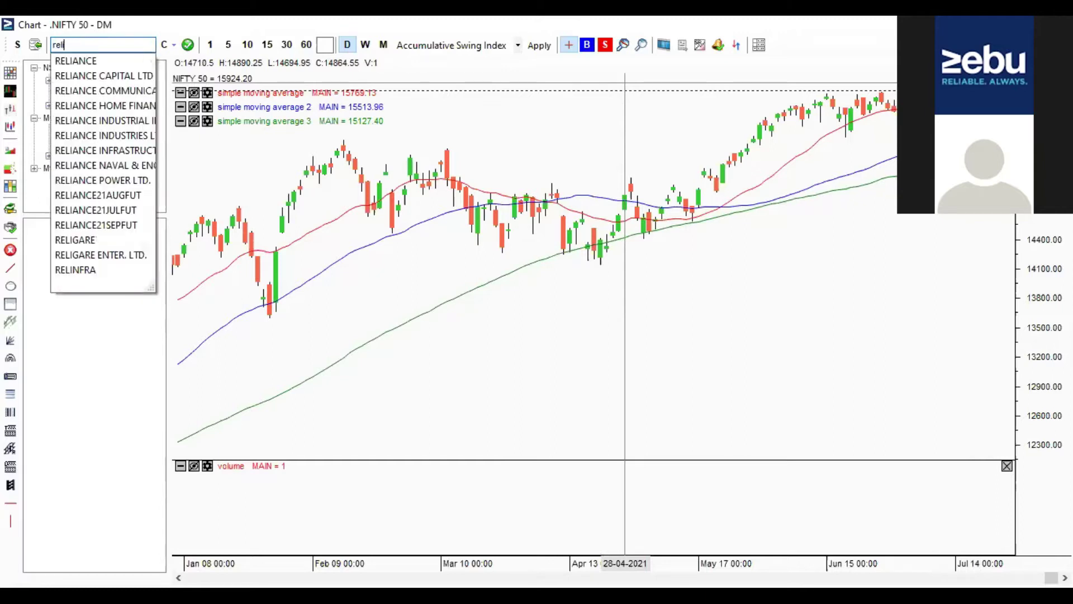
pyautogui.write('ance')
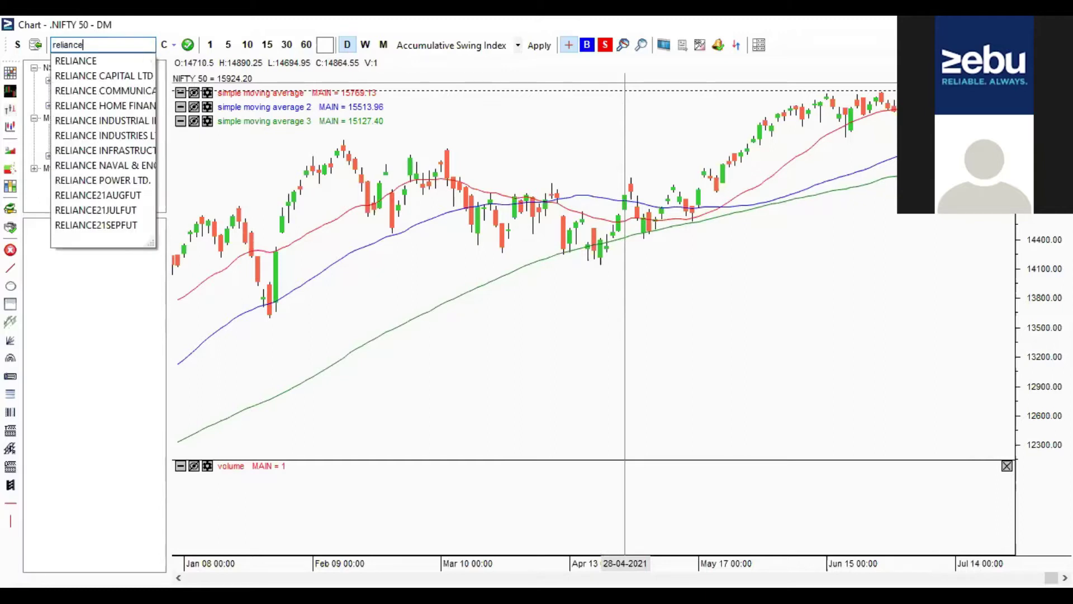
pyautogui.click(73, 61)
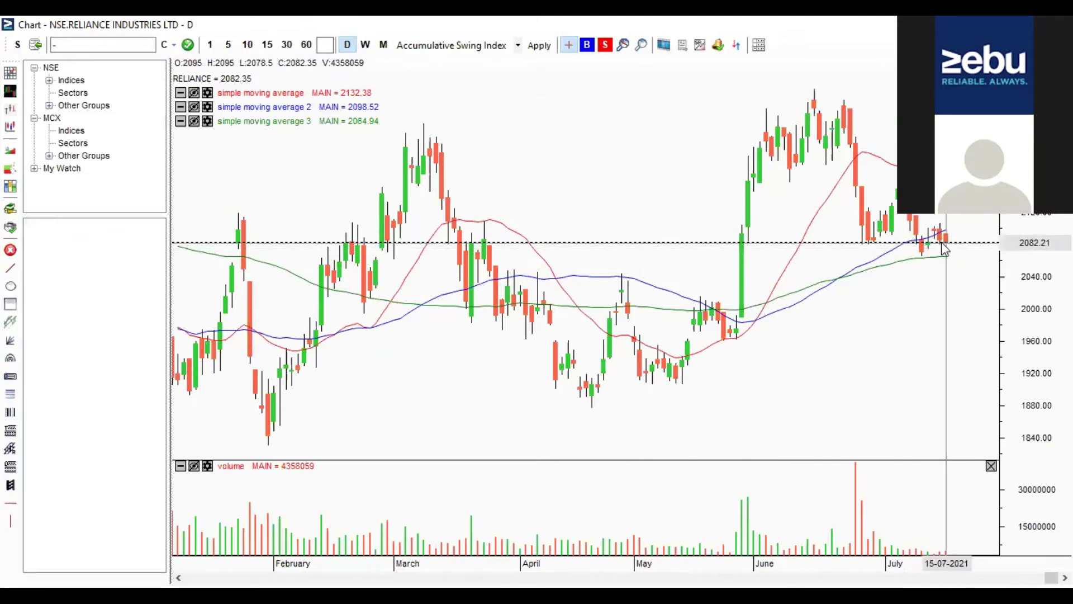
pyautogui.click(941, 242)
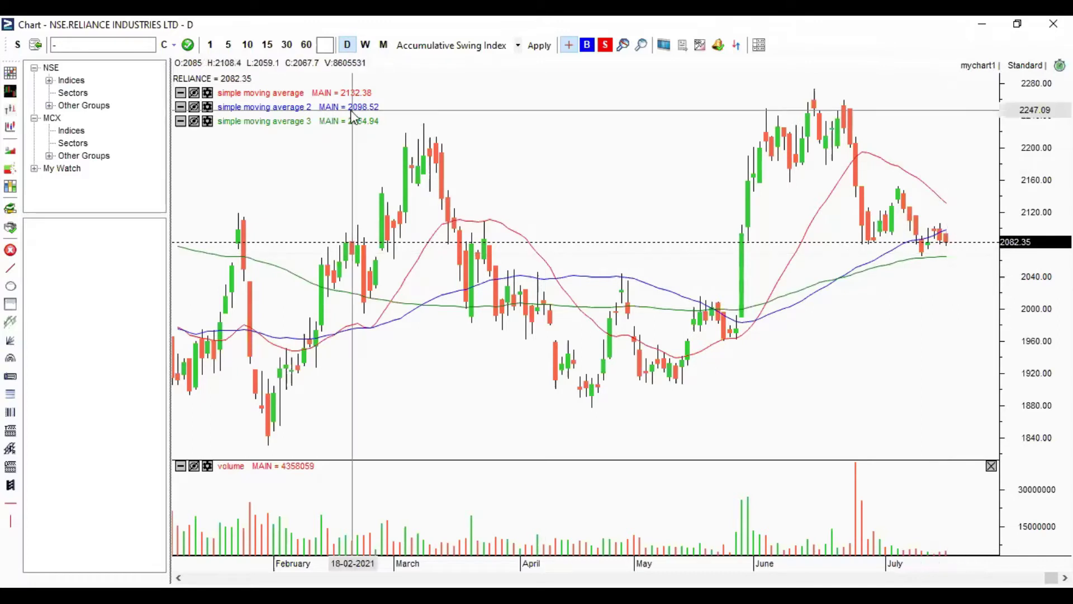
# Step: Search the symbols for "hdfc" and load the HDFC BANK LTD chart
pyautogui.click(94, 44)
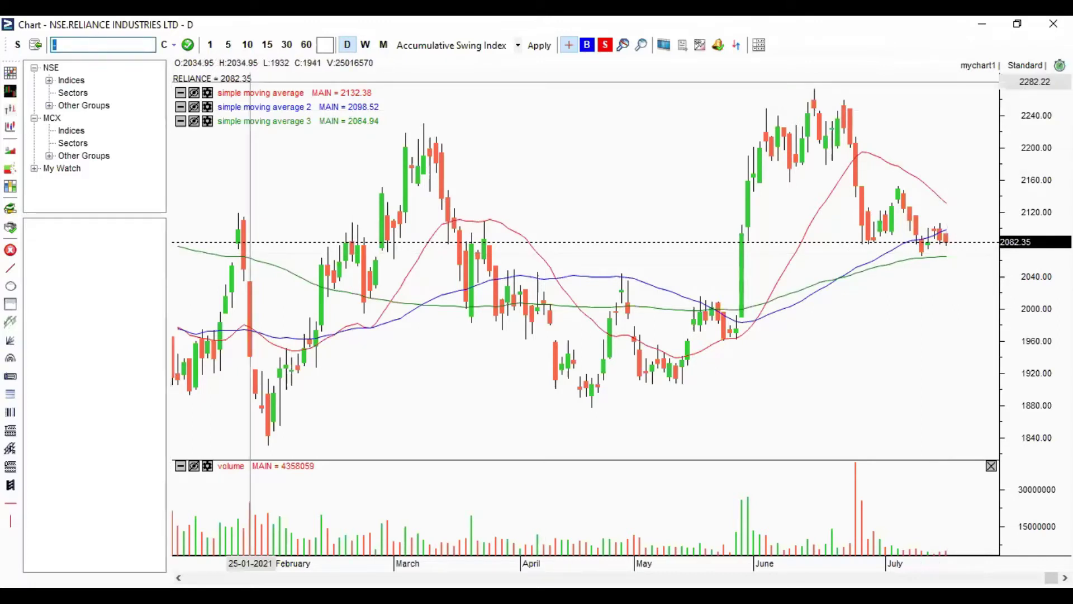
pyautogui.write('hdfc')
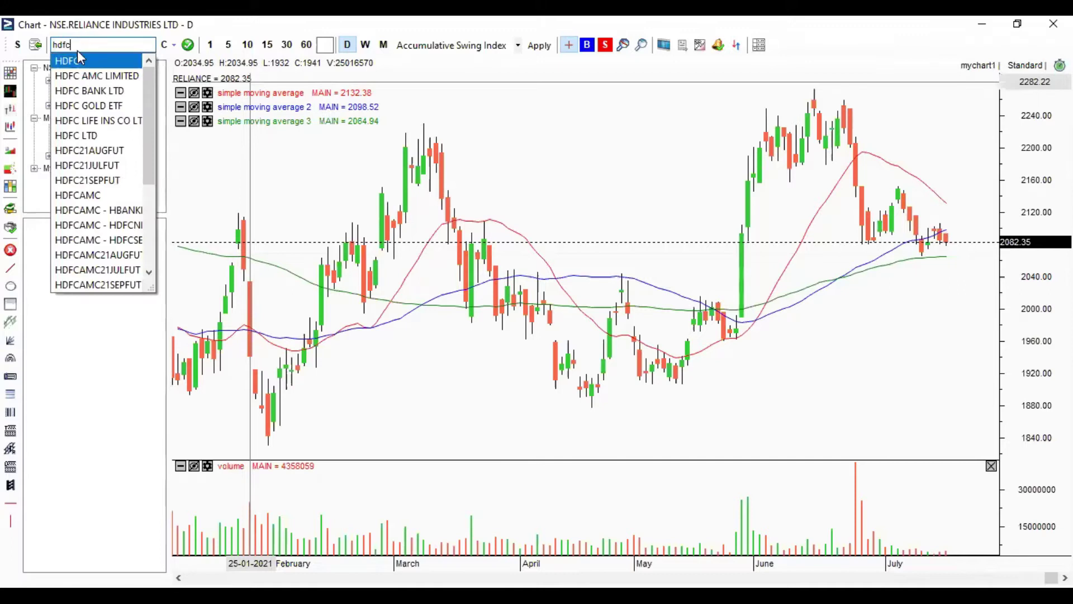
pyautogui.click(88, 91)
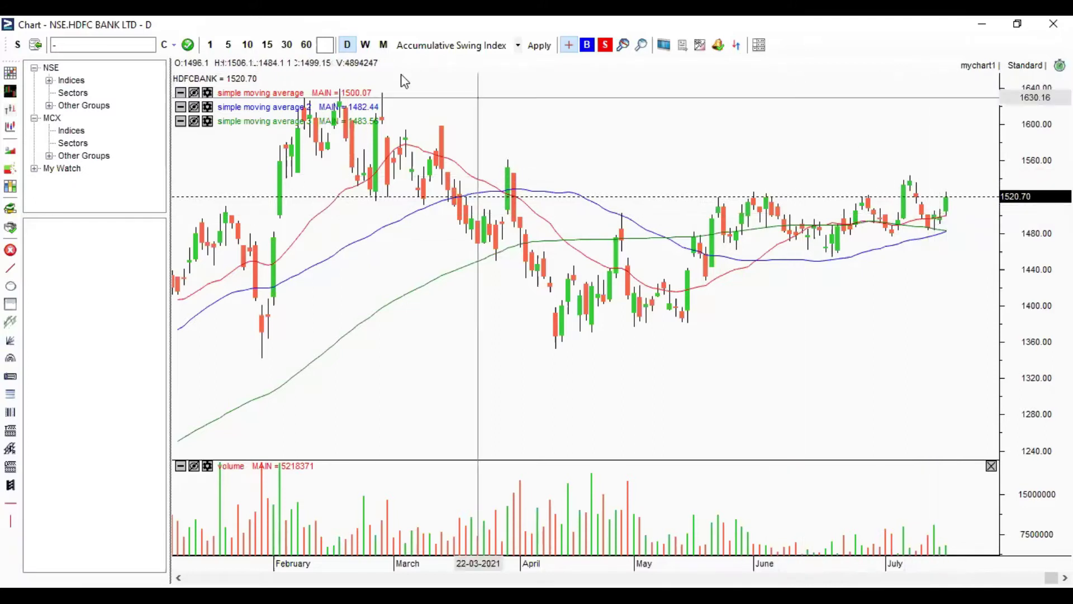
# Step: Search the symbols for "hdfc" again and load the chart of the parent HDFC stock
pyautogui.click(102, 44)
pyautogui.write('h')
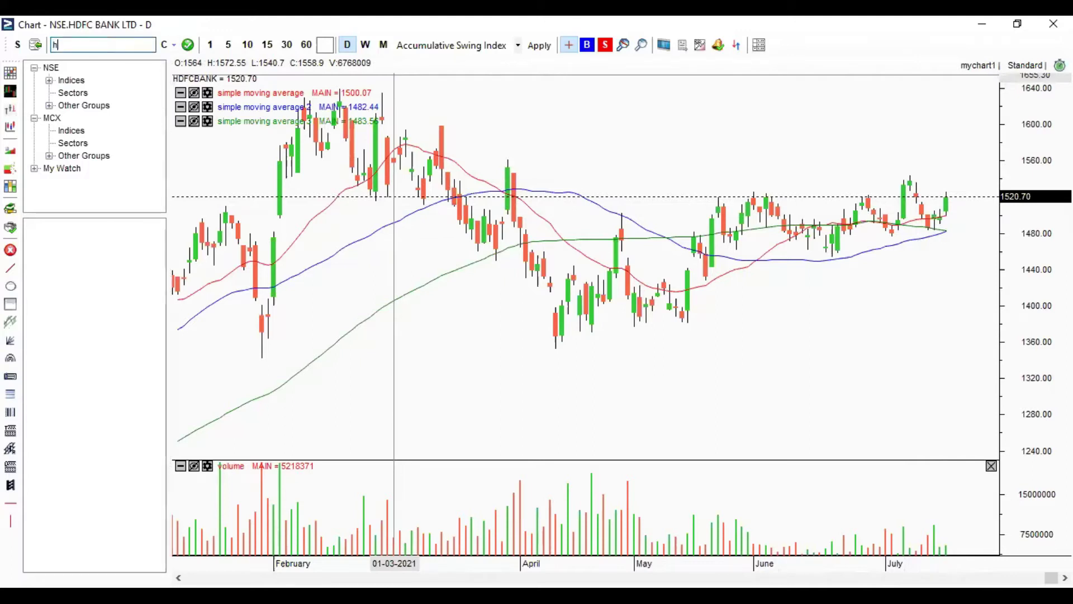
pyautogui.write('dfc')
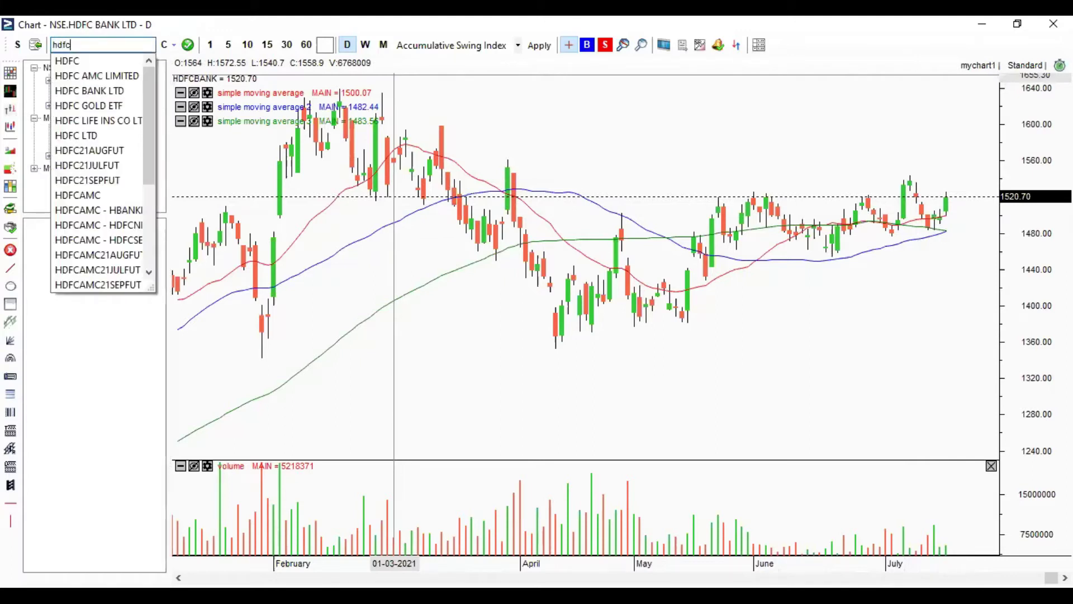
pyautogui.click(95, 61)
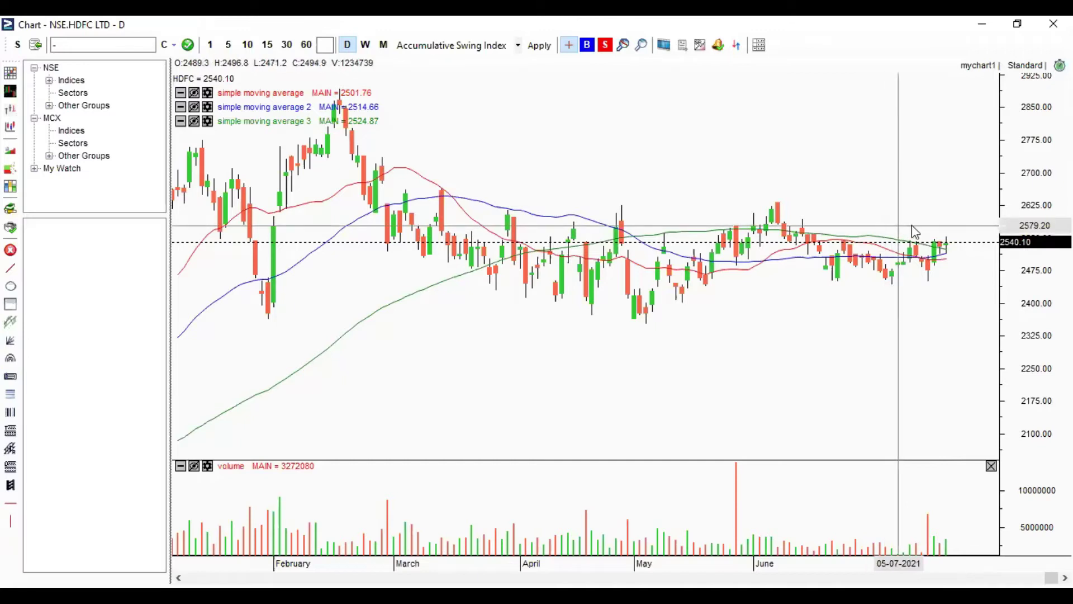
# Step: Search the symbols for "info" and load the INFOSYS LIMITED chart
pyautogui.click(120, 44)
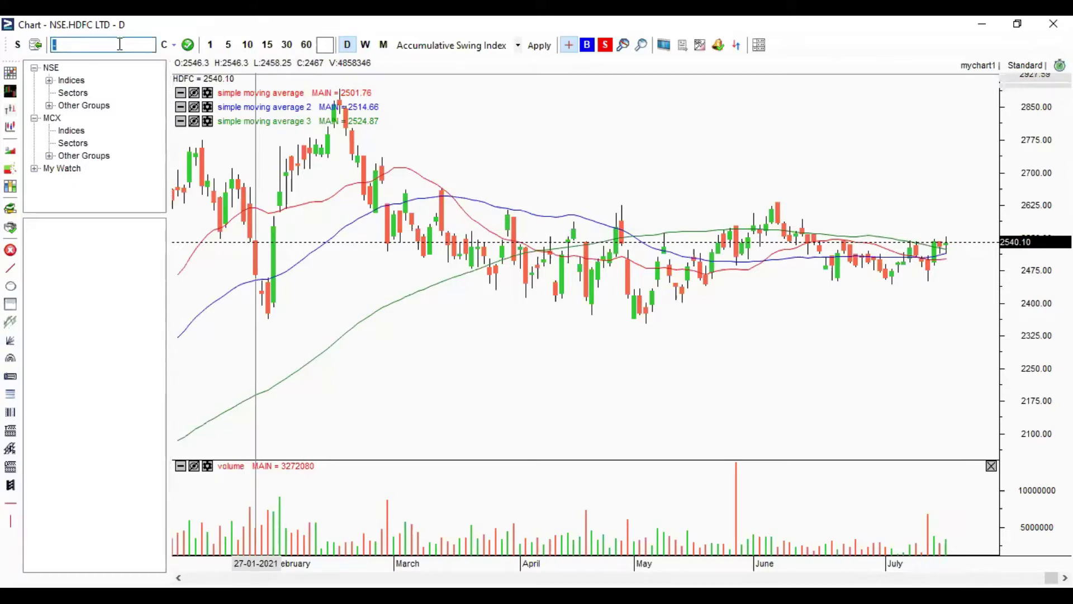
pyautogui.write('info')
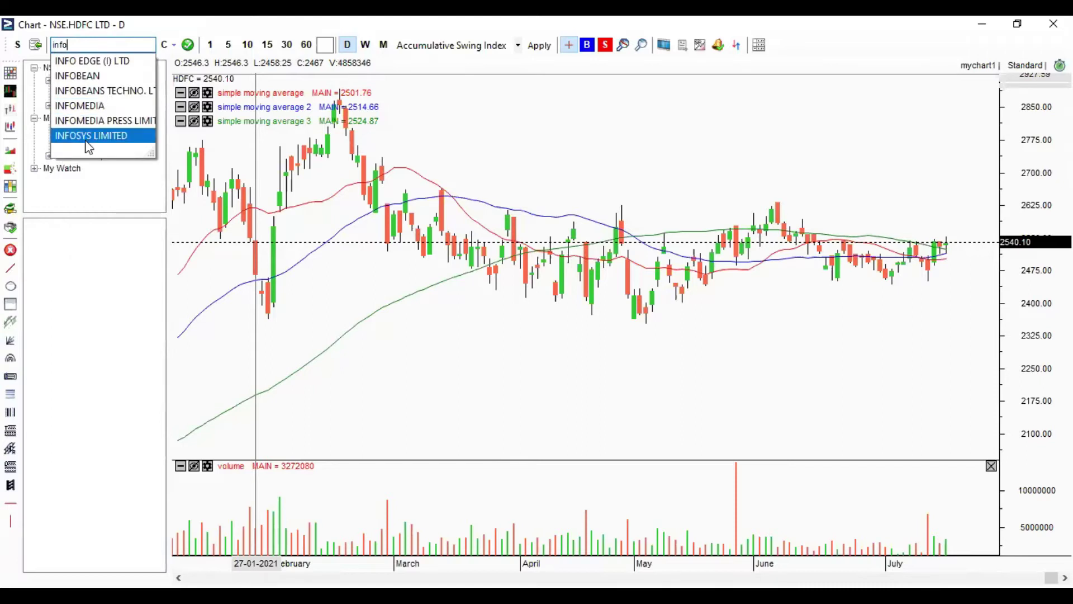
pyautogui.click(88, 136)
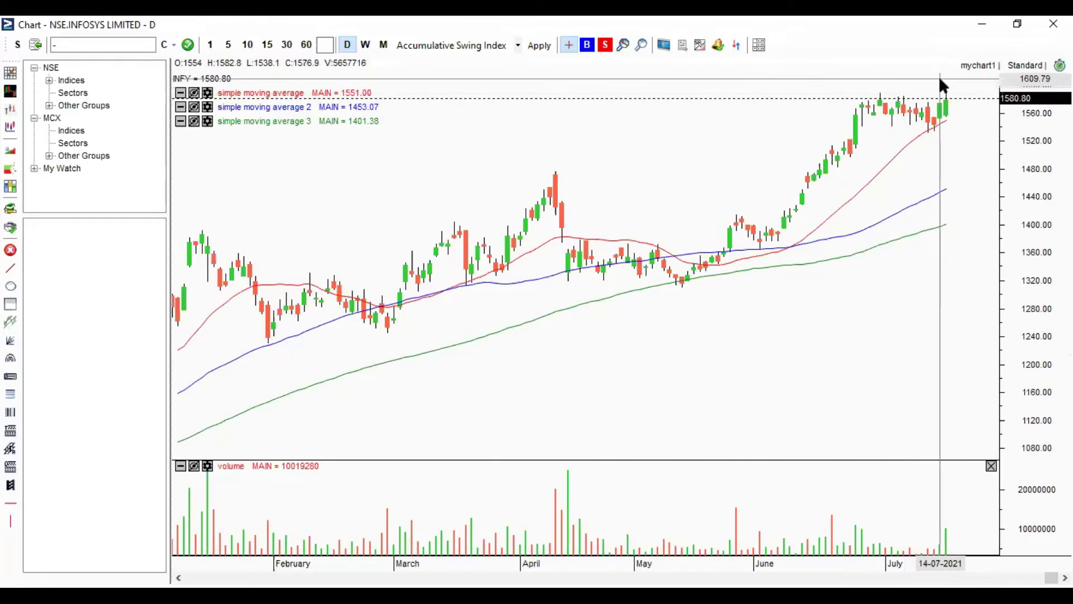
# Step: Look up the symbol TCS and load its cash-market chart rather than a futures contract
pyautogui.click(82, 43)
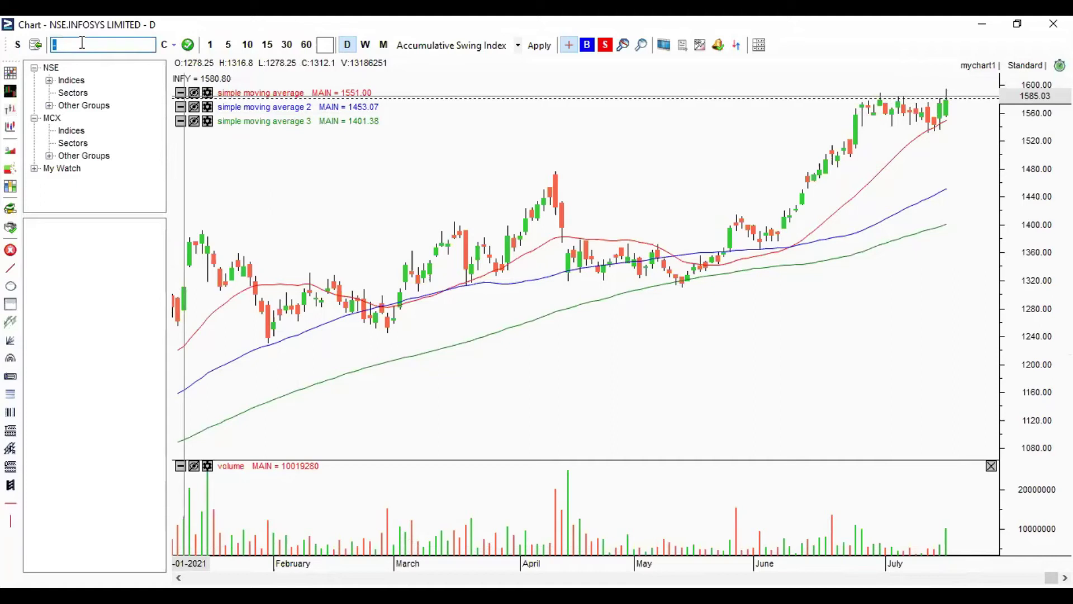
pyautogui.write('tcs')
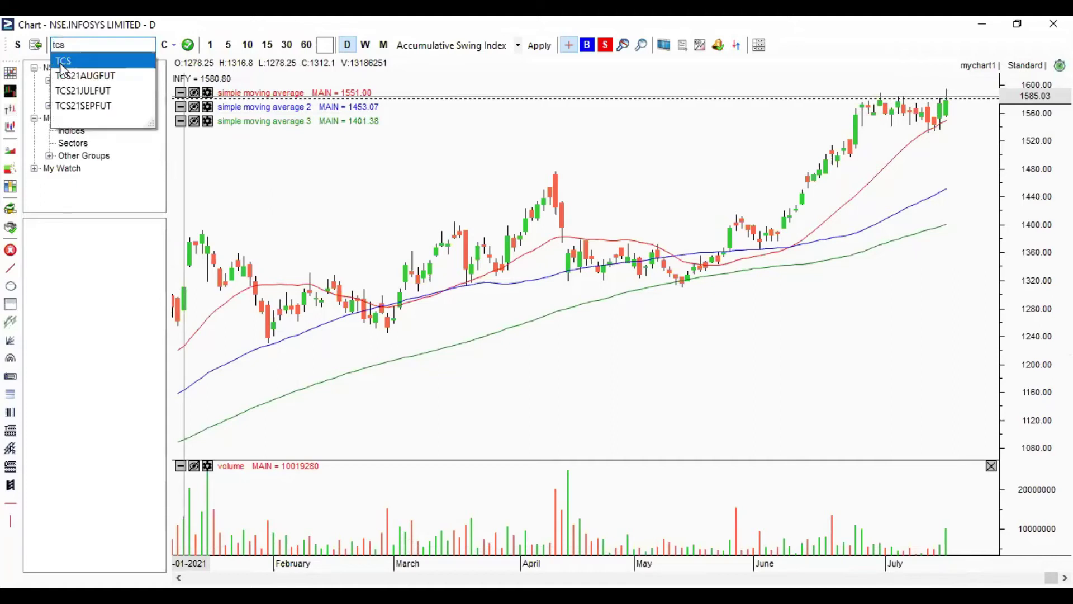
pyautogui.click(61, 64)
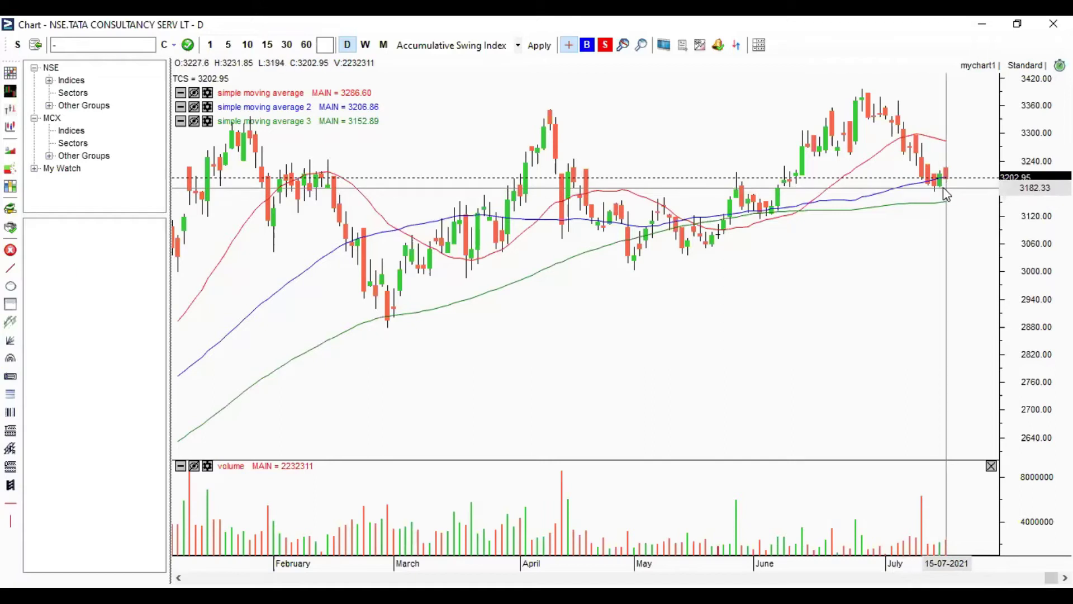
# Step: Load the KOTAKBANK chart and examine its latest daily candle against the moving averages
pyautogui.click(85, 47)
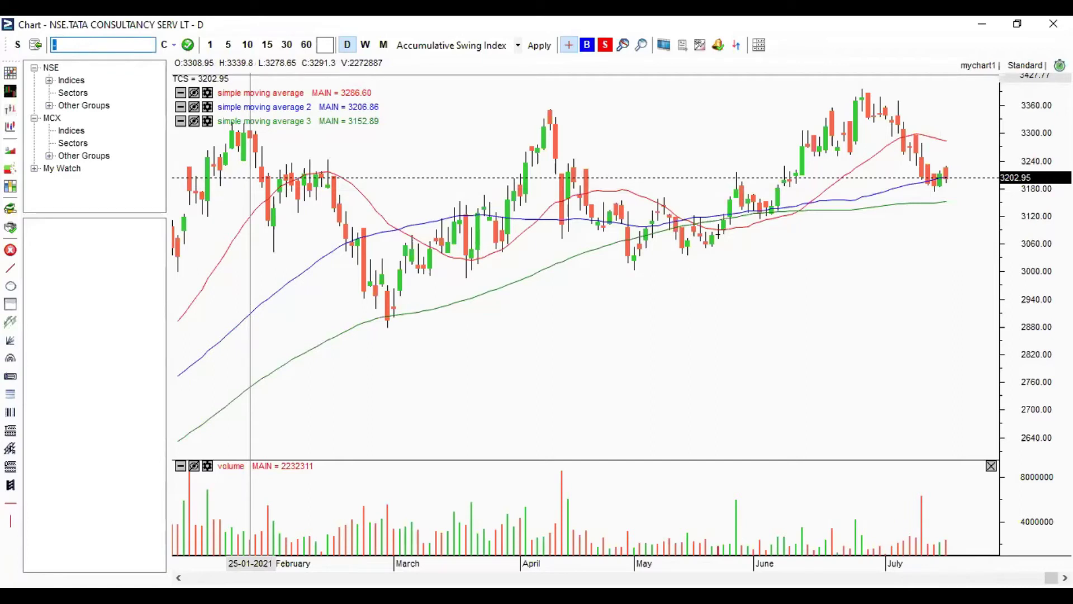
pyautogui.write('kotak')
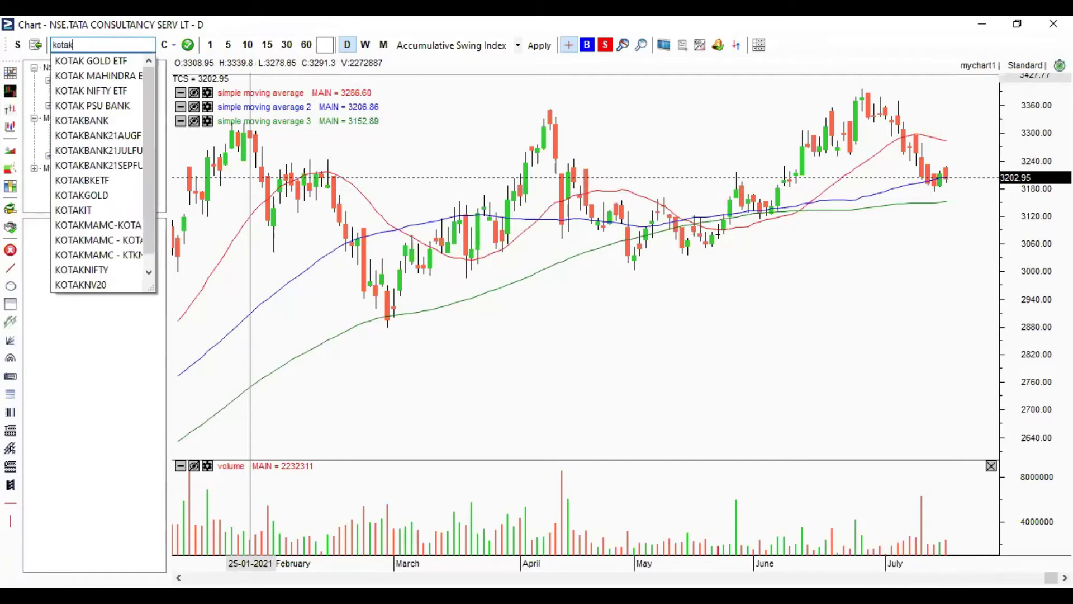
pyautogui.write('b')
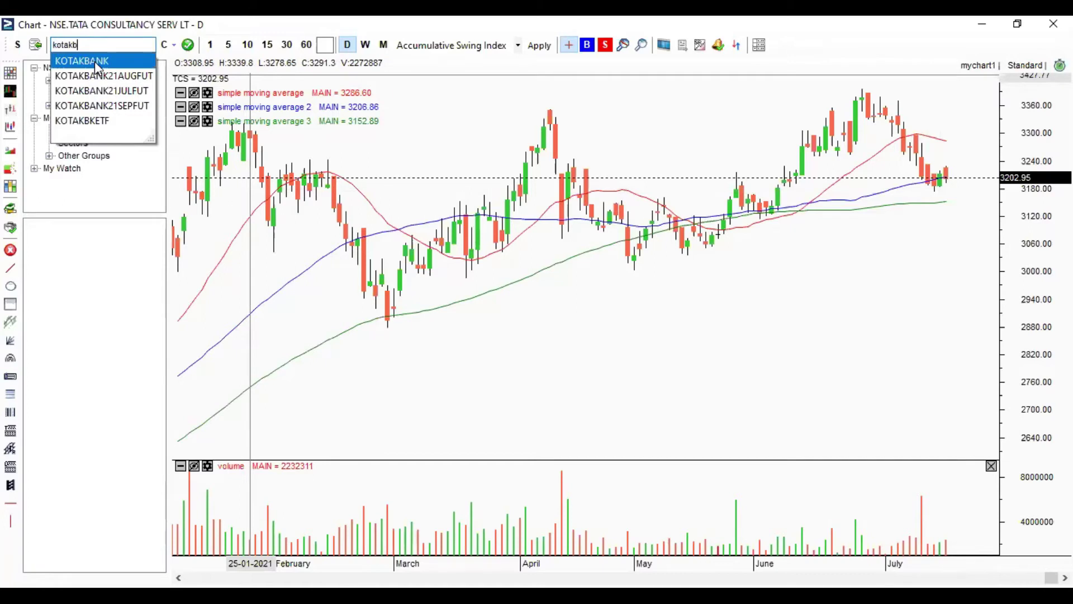
pyautogui.click(95, 62)
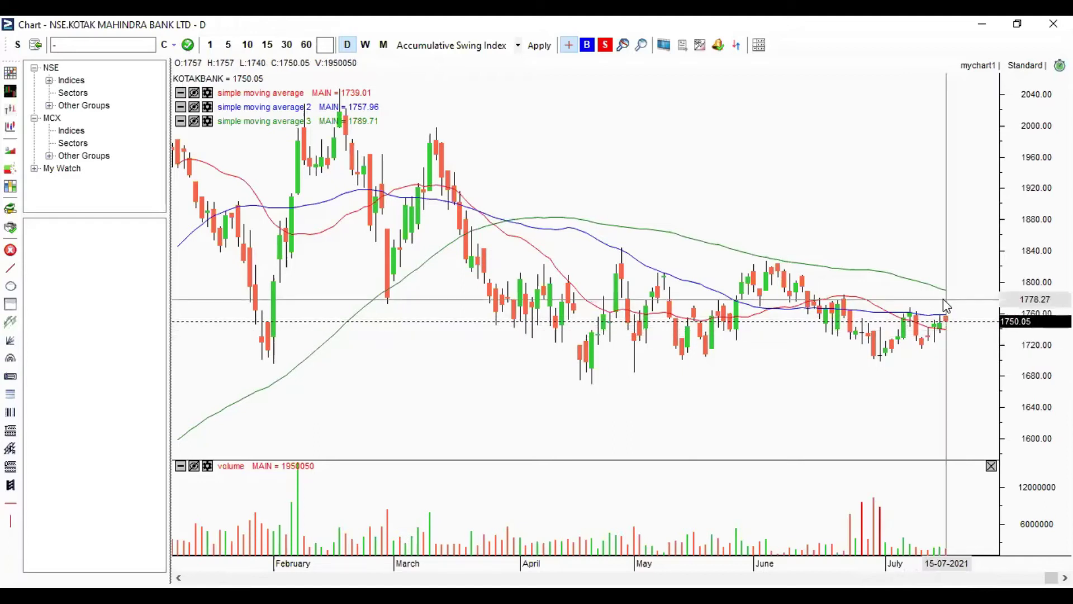
pyautogui.click(945, 327)
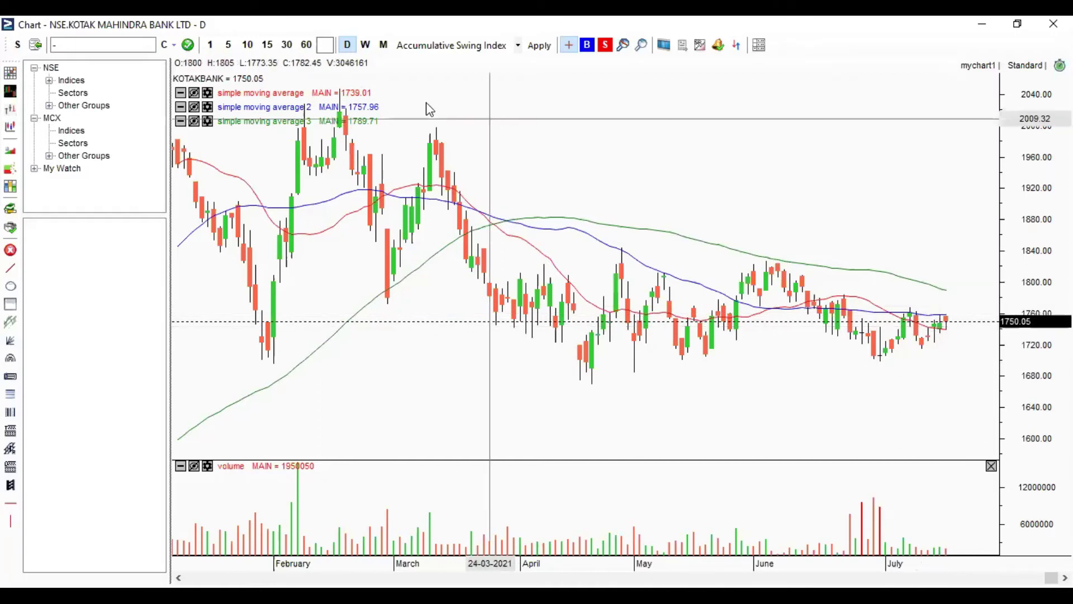
# Step: Look up the symbol LT and load the Larsen & Toubro chart
pyautogui.click(116, 44)
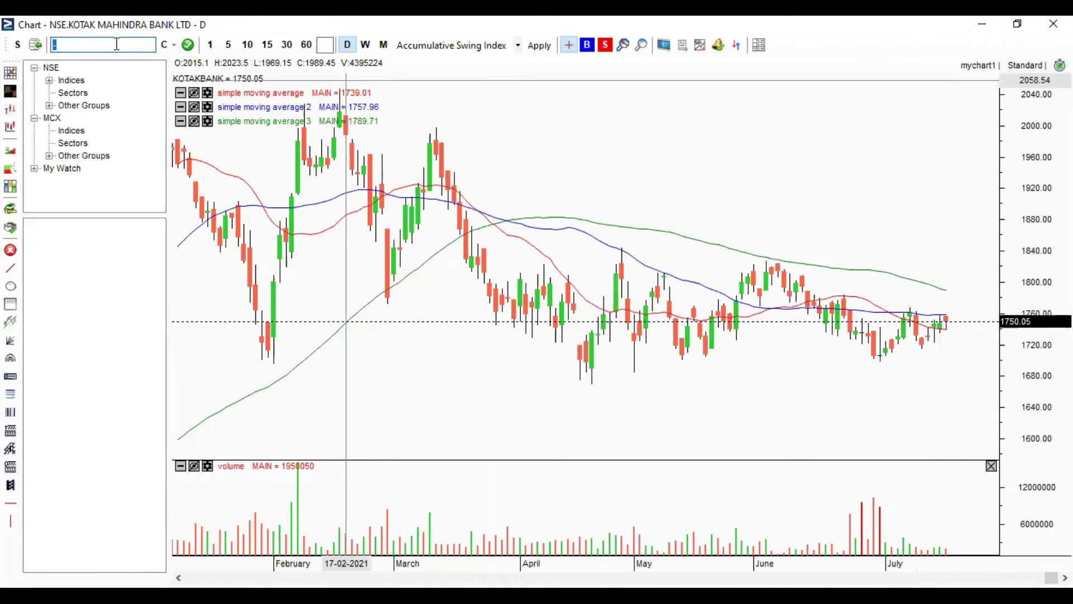
pyautogui.write('lt')
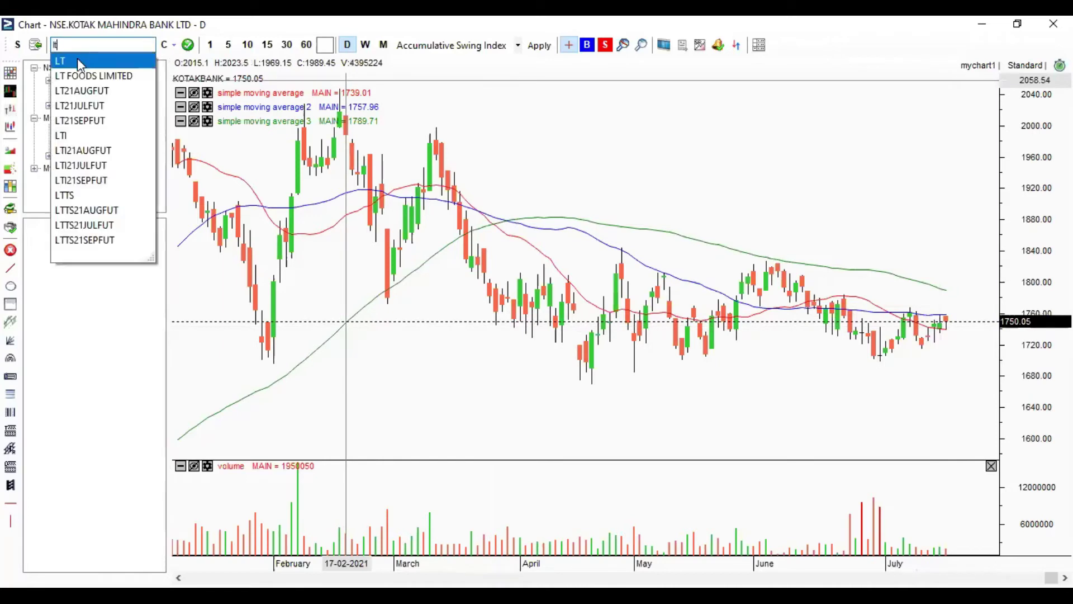
pyautogui.click(77, 58)
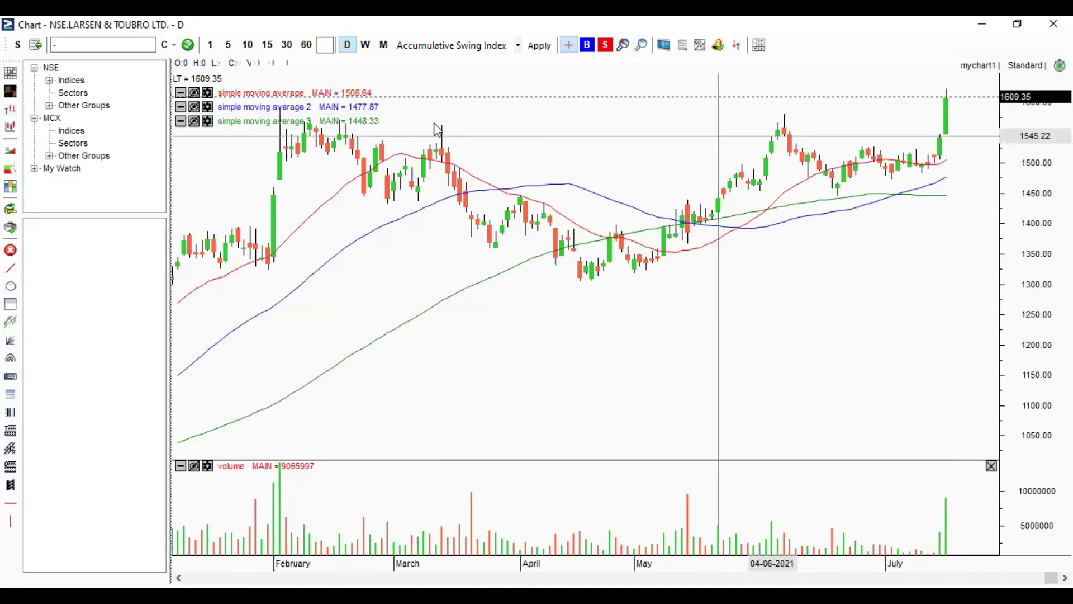
# Step: Search the symbols for "hindun" and load the HINDUNILVR chart
pyautogui.click(120, 42)
pyautogui.write('hind')
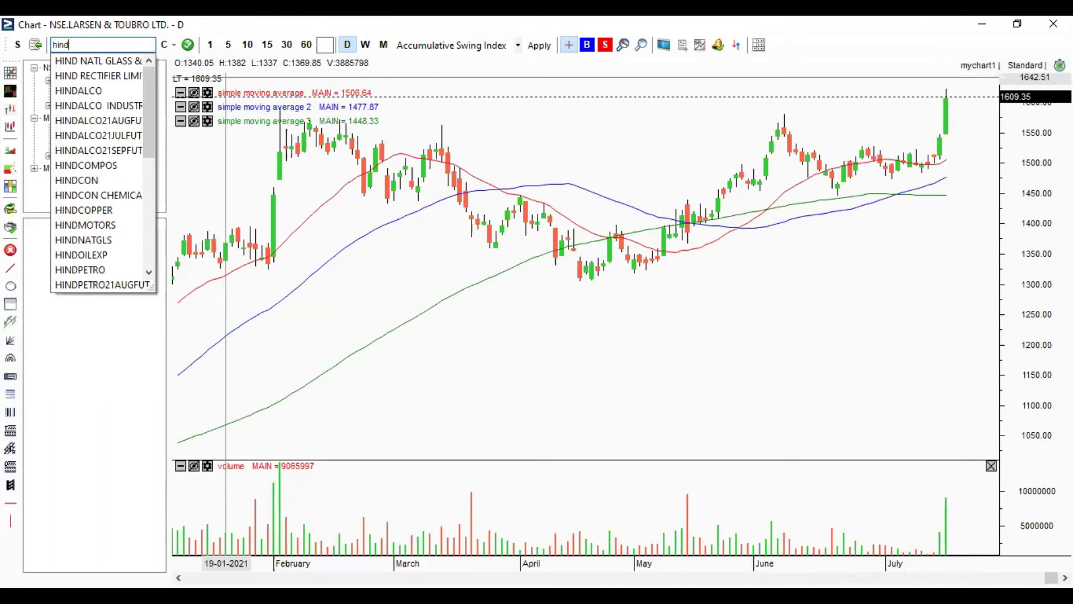
pyautogui.write('un')
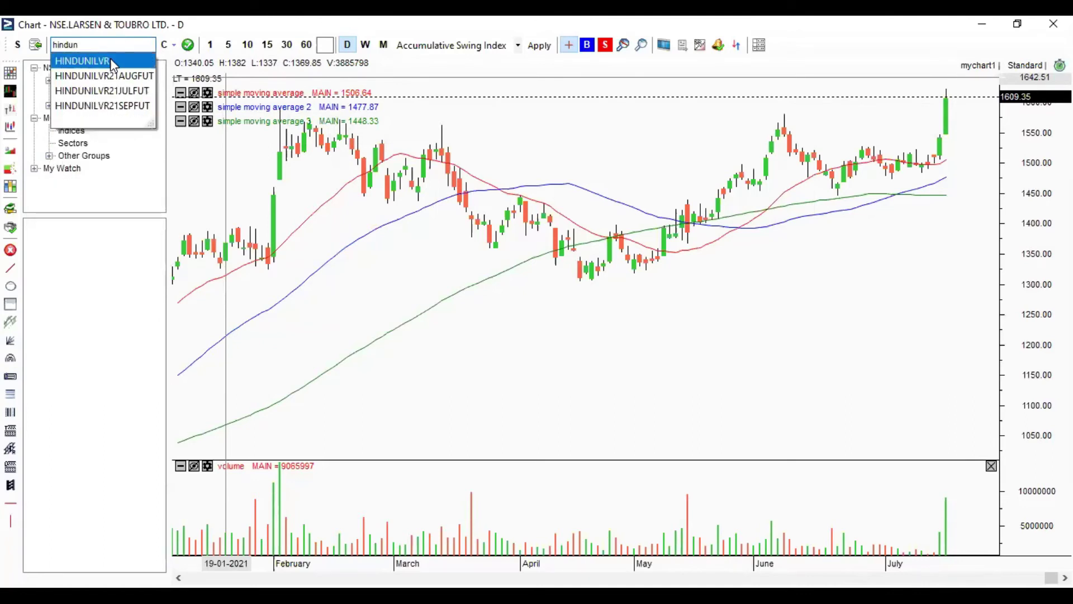
pyautogui.click(109, 58)
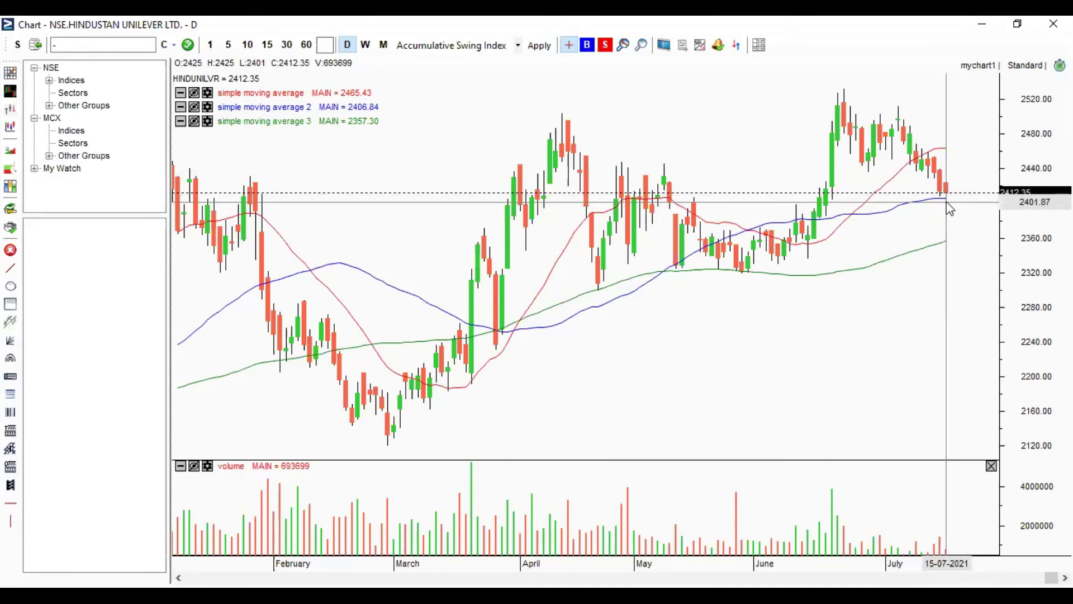
# Step: Search the symbols for "tatamot" and load the Tata Motors chart
pyautogui.click(109, 40)
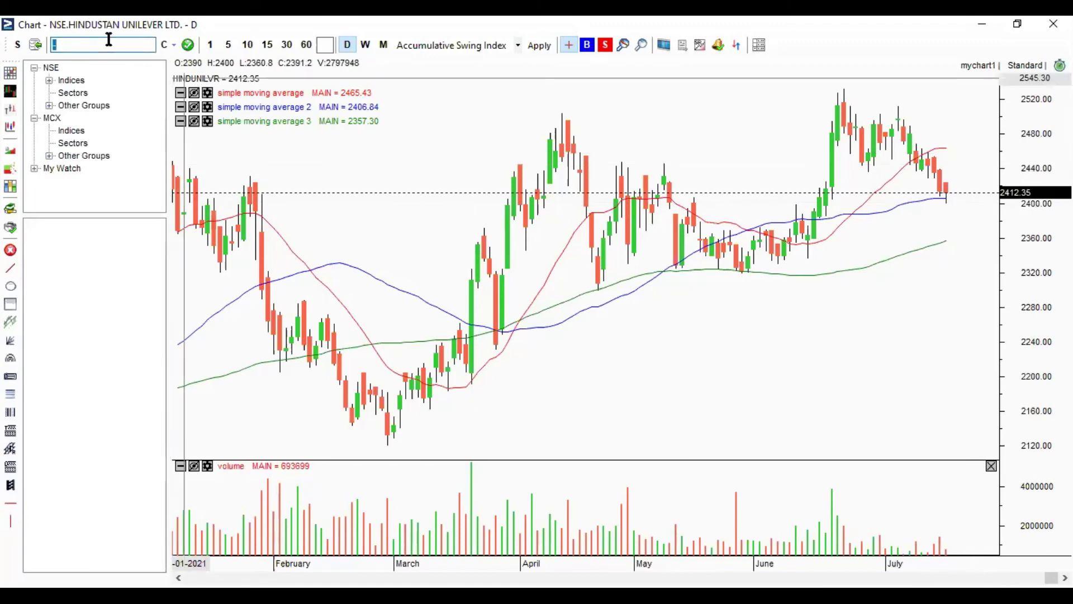
pyautogui.write('tata')
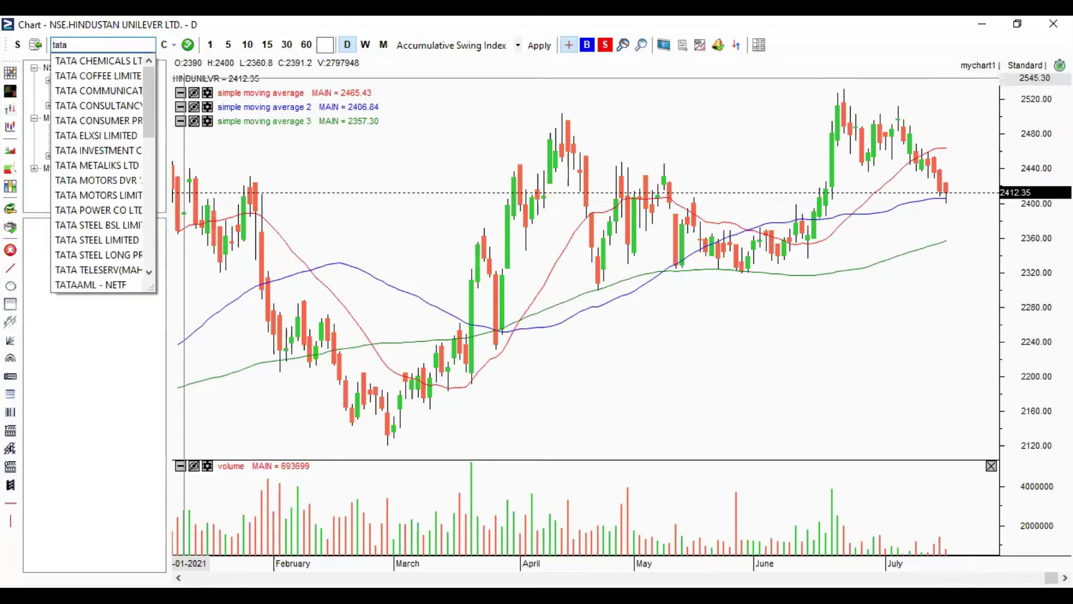
pyautogui.write('mot')
pyautogui.click(104, 62)
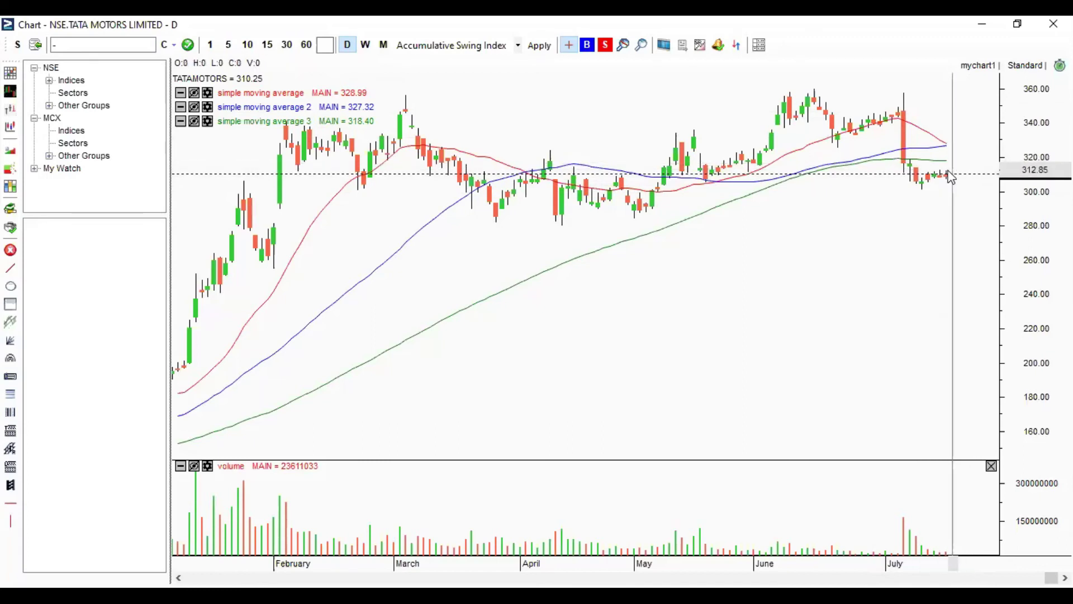
# Step: Look up the symbol SBIN and load the State Bank of India chart
pyautogui.click(118, 44)
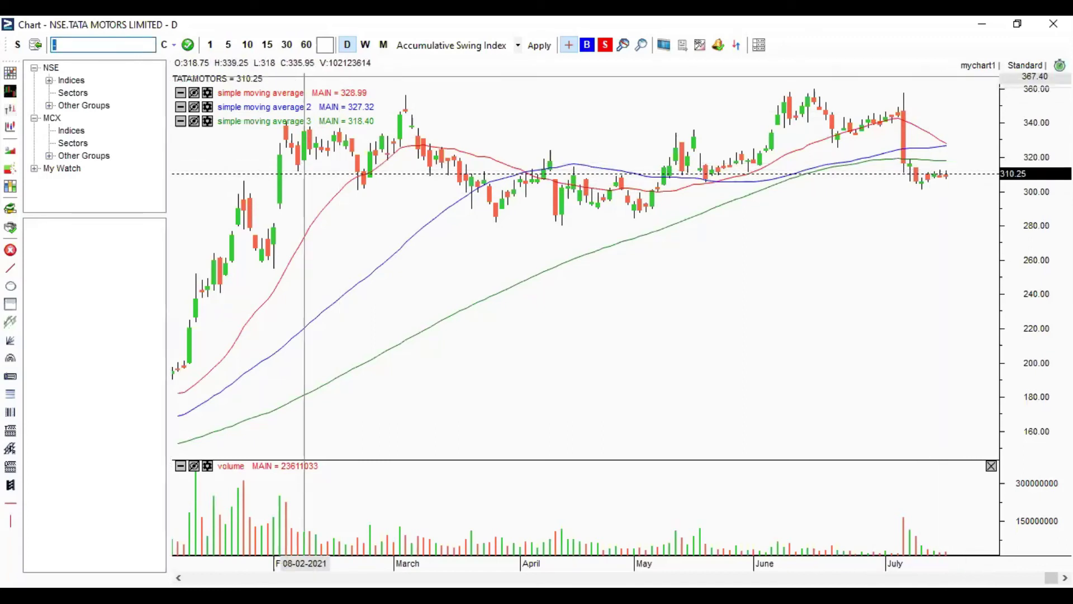
pyautogui.write('sbin')
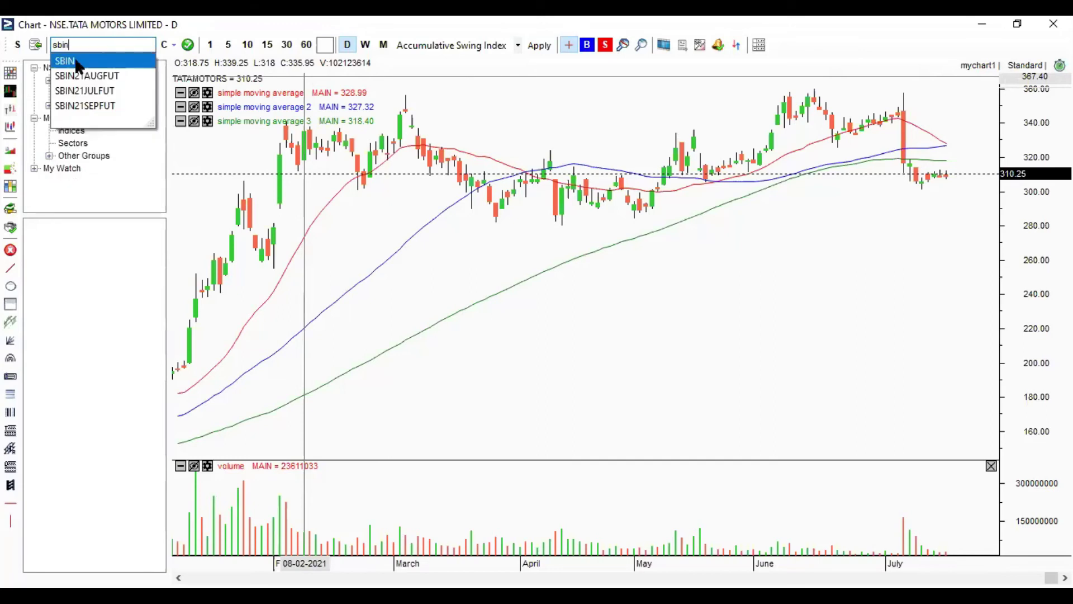
pyautogui.click(76, 61)
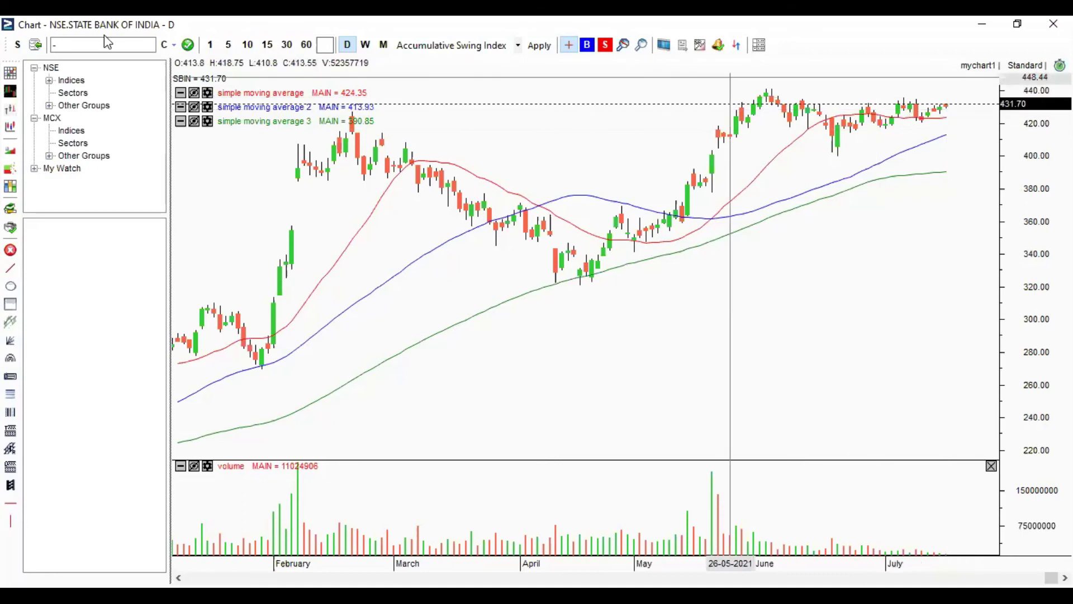
# Step: Load the TATASTEEL chart to review it, and switch to the For Intraday workbook in Microsoft Excel
pyautogui.click(86, 45)
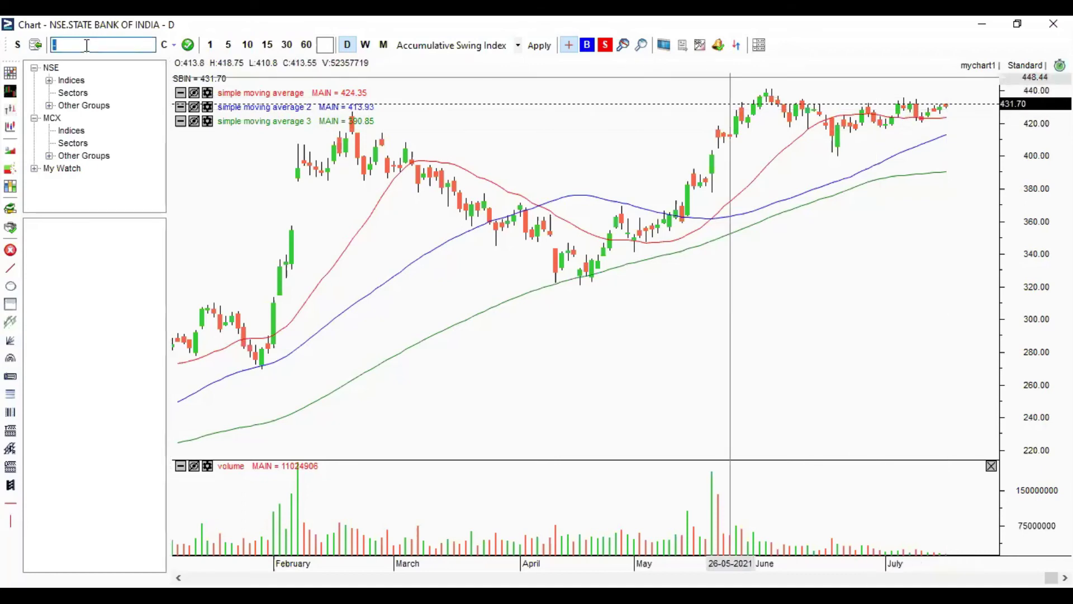
pyautogui.write('tata')
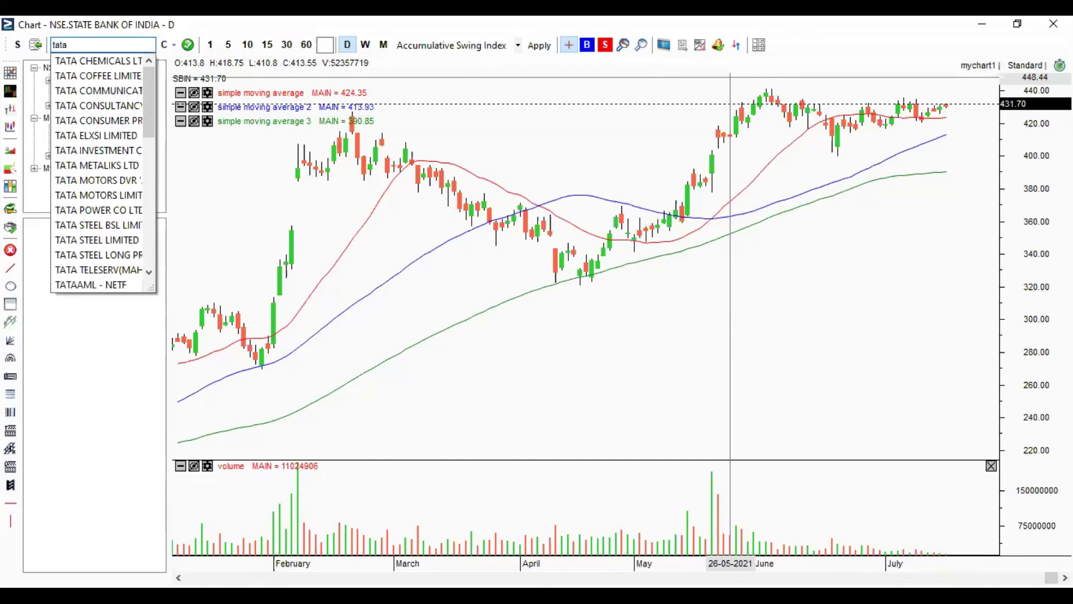
pyautogui.write('st')
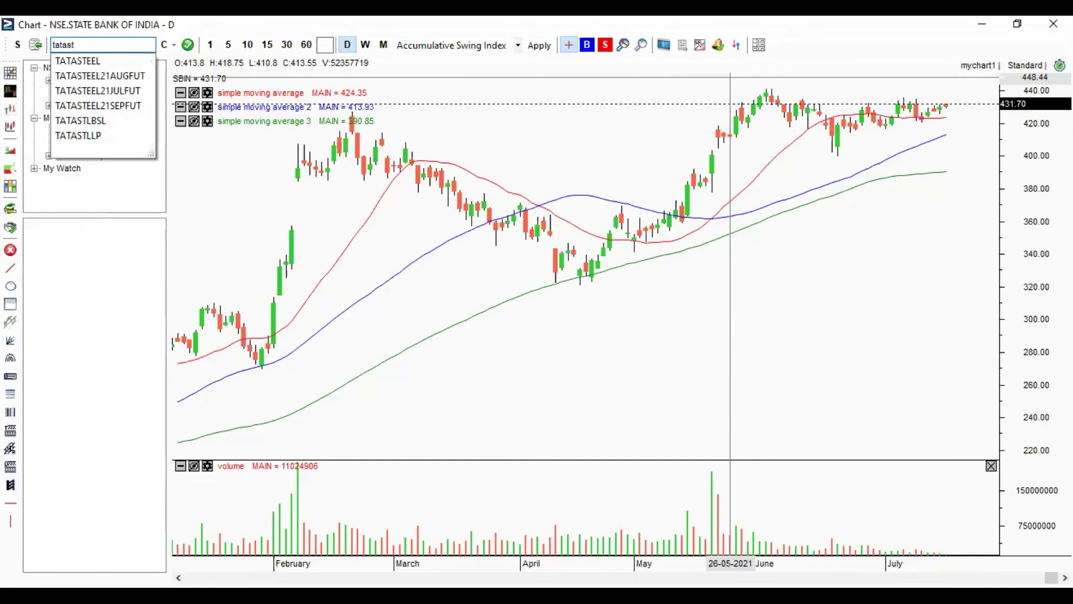
pyautogui.click(76, 62)
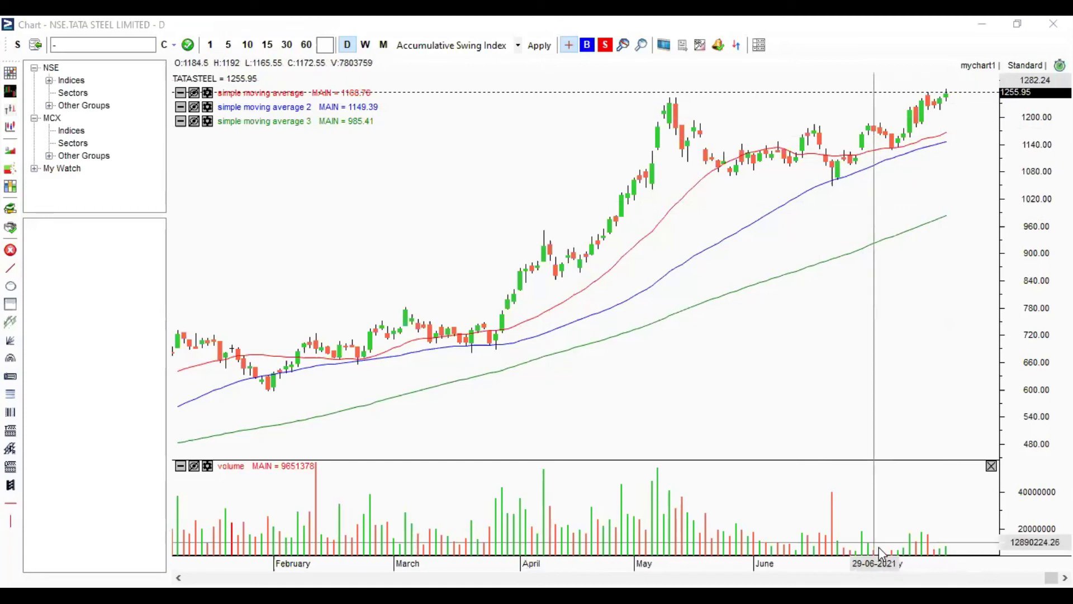
pyautogui.hotkey('alt', 'Tab')
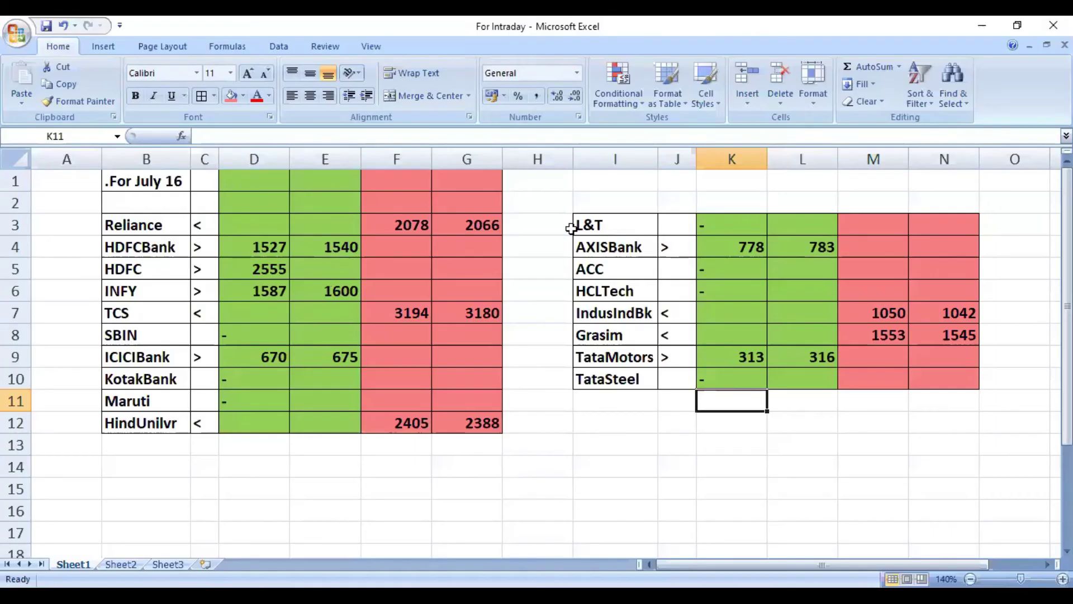